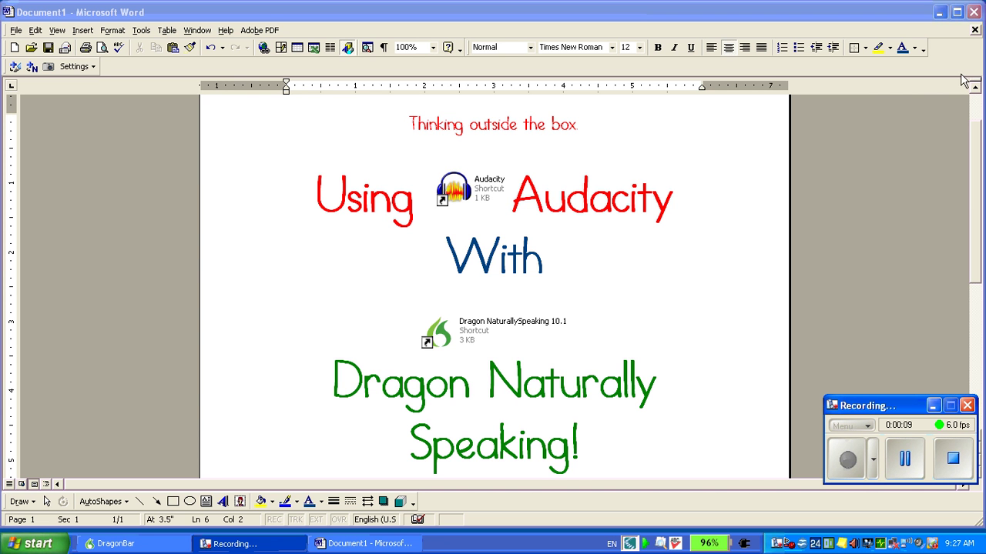
# Minimize the Word title document to show the desktop
pyautogui.click(938, 12)
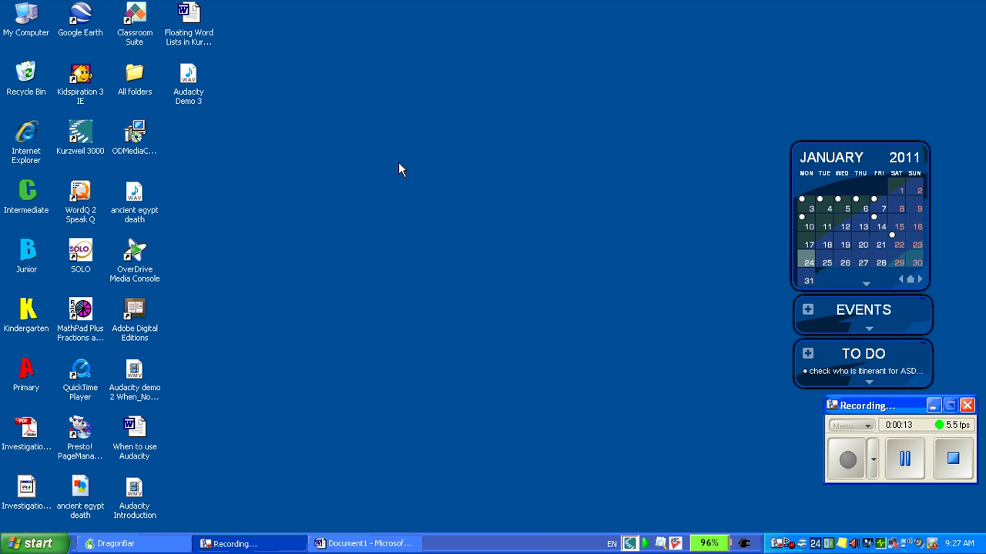
# Launch Audacity from the Junior desktop folder's shortcut and close the Junior folder window
pyautogui.doubleClick(27, 259)
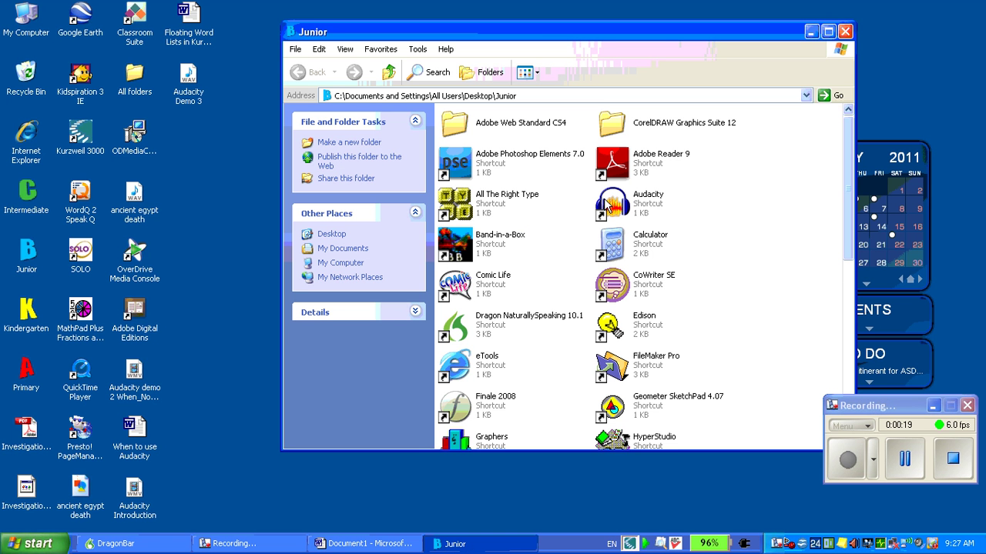
pyautogui.click(614, 204)
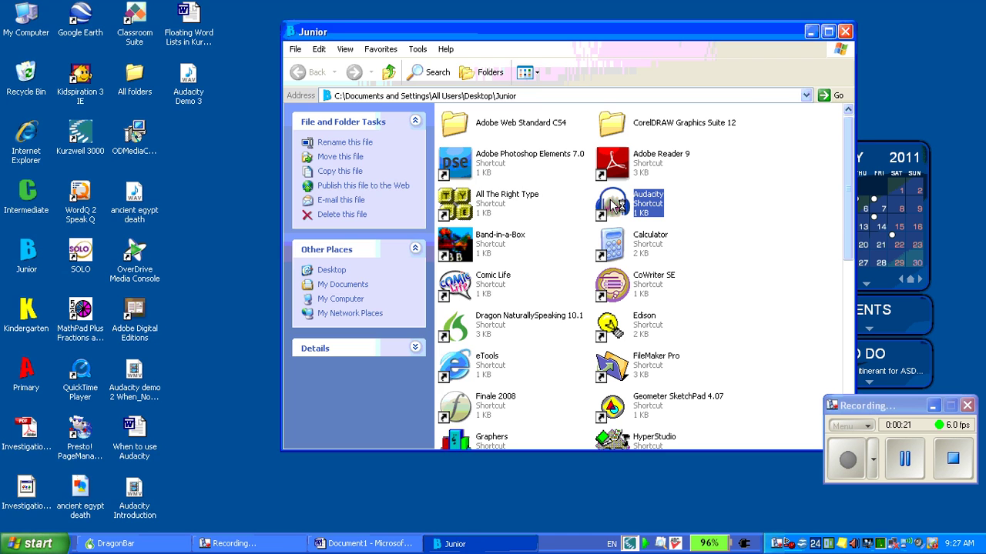
pyautogui.doubleClick(614, 204)
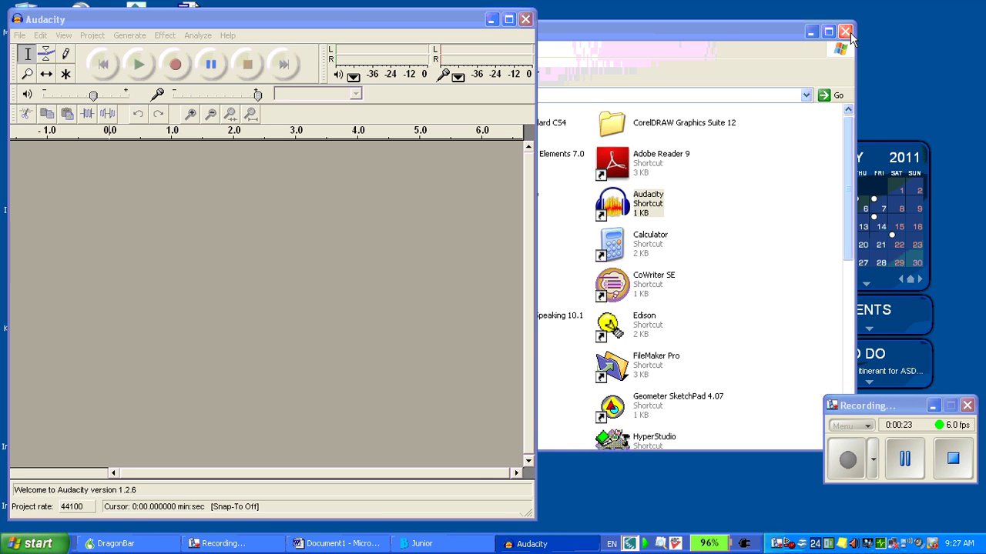
pyautogui.click(850, 36)
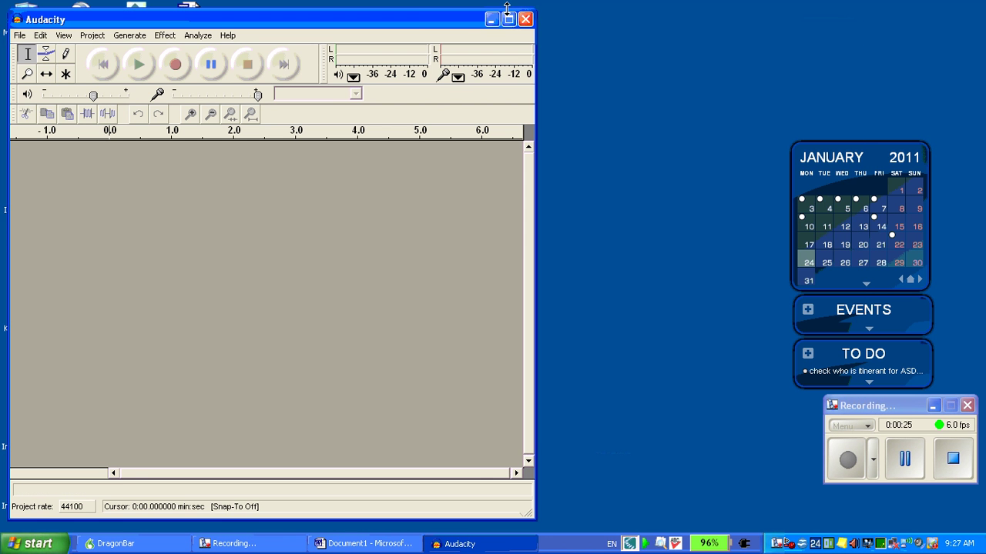
# Record about 21 seconds of spoken narration as a single mono track in Audacity
pyautogui.moveTo(445, 20); pyautogui.dragTo(538, 32)
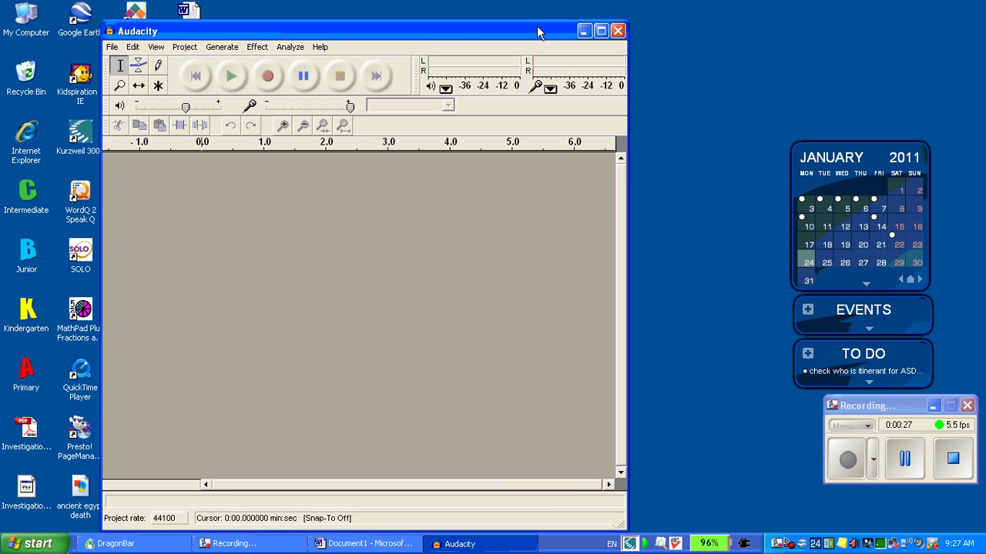
pyautogui.click(267, 78)
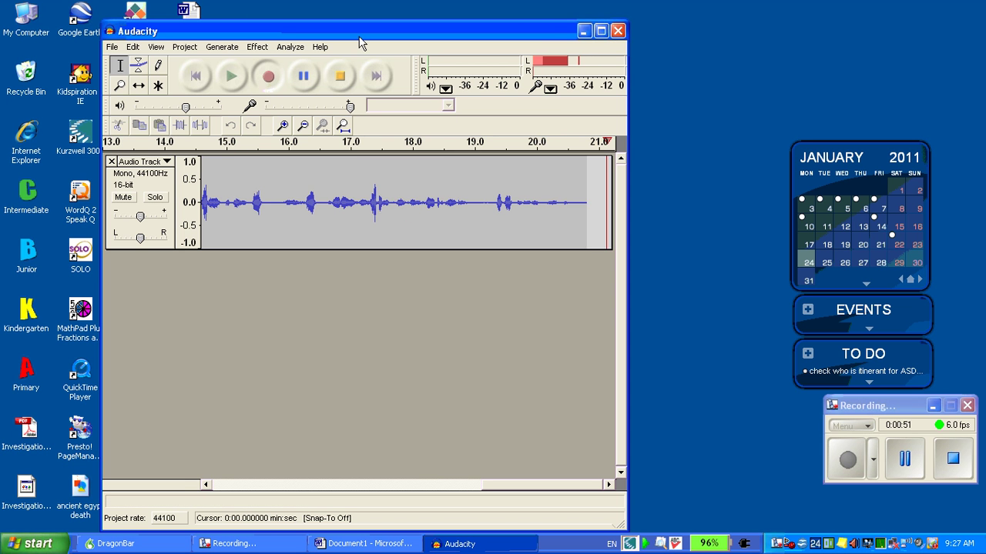
pyautogui.click(342, 81)
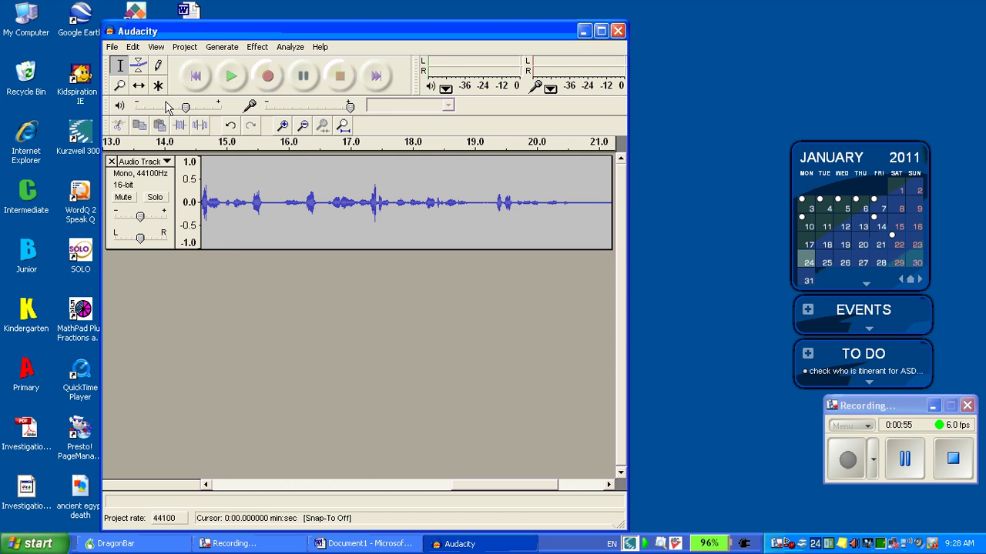
# Export the recording to the desktop as WAV 'Aud with Dragon', then close Audacity without saving
pyautogui.click(111, 48)
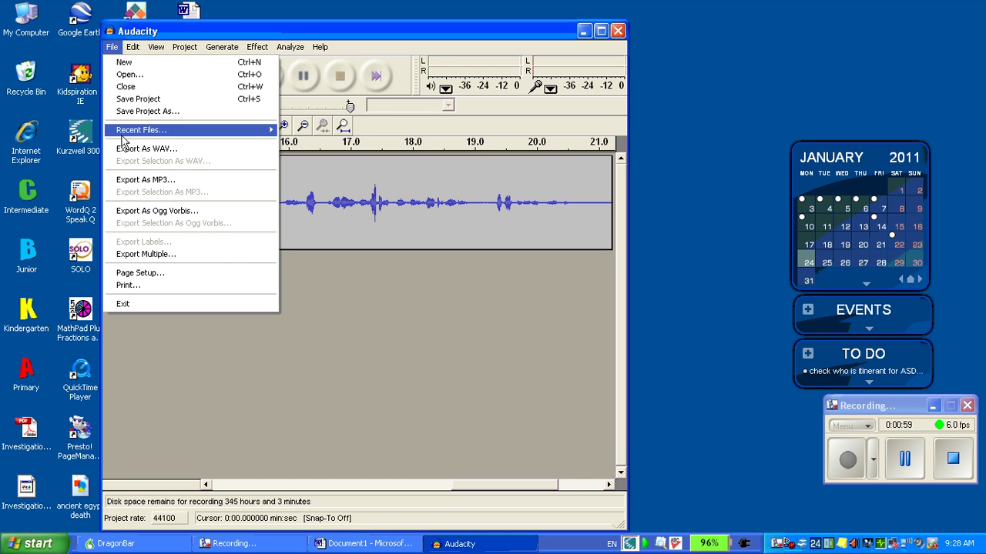
pyautogui.click(127, 154)
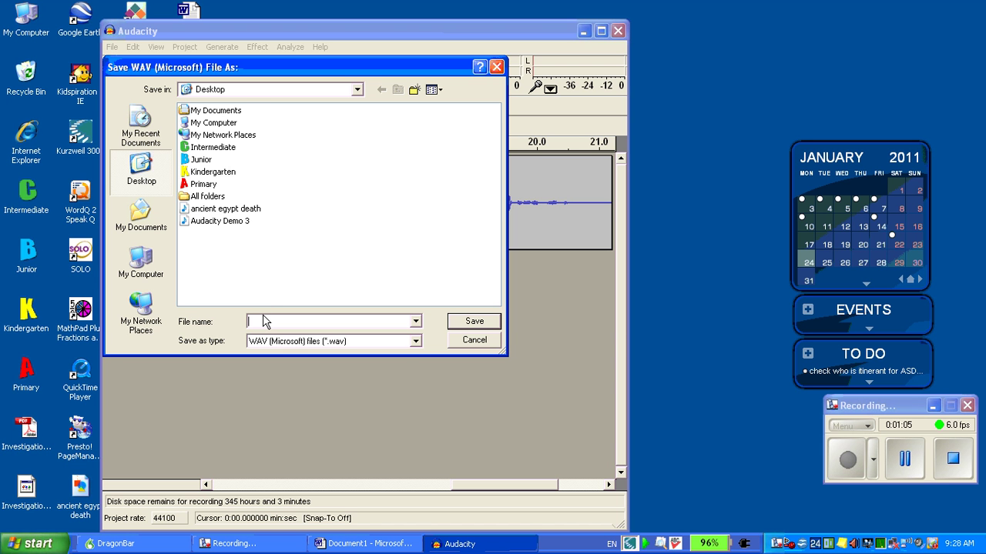
pyautogui.write('Aud with Dragon')
pyautogui.click(472, 322)
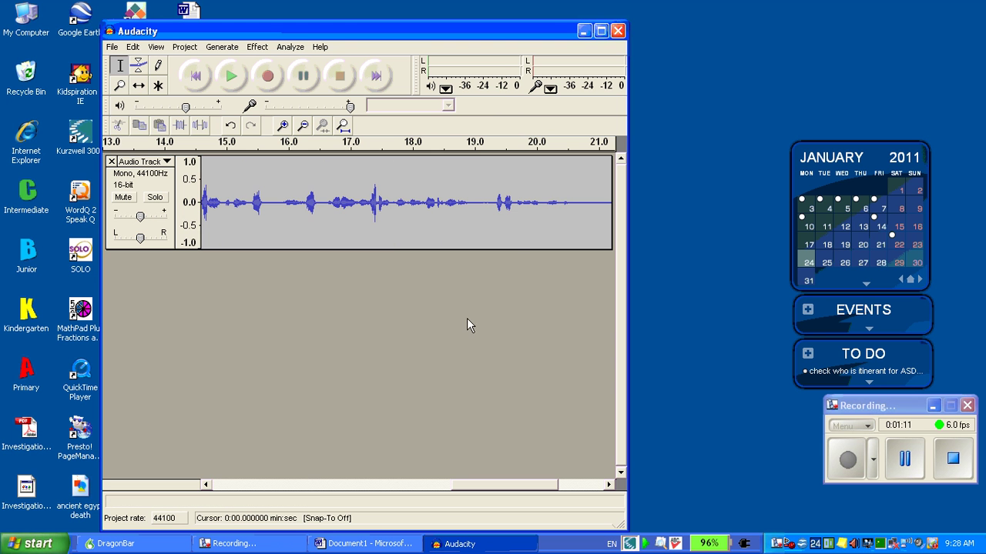
pyautogui.click(617, 31)
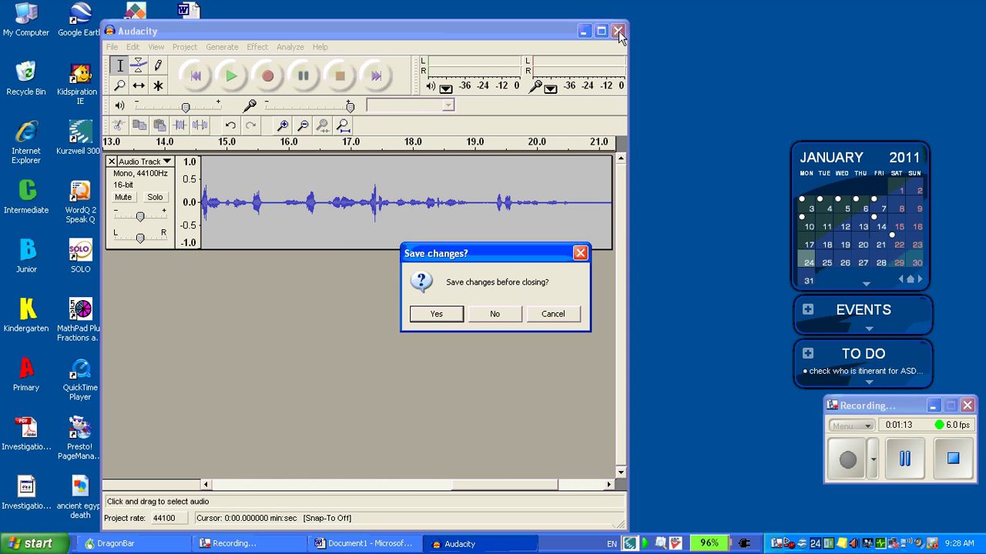
pyautogui.click(482, 314)
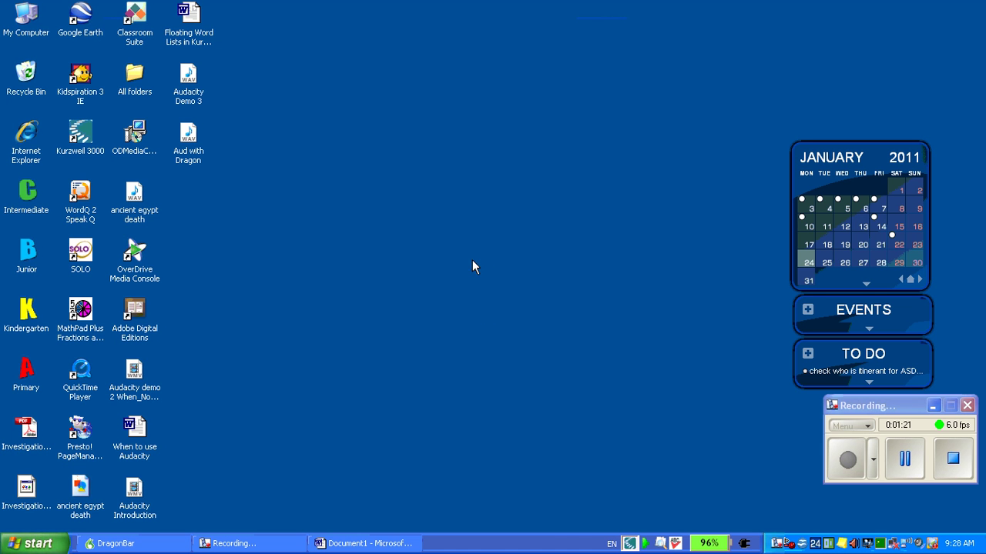
# Open a new, empty DragonPad document from the DragonBar's Tools menu
pyautogui.click(140, 544)
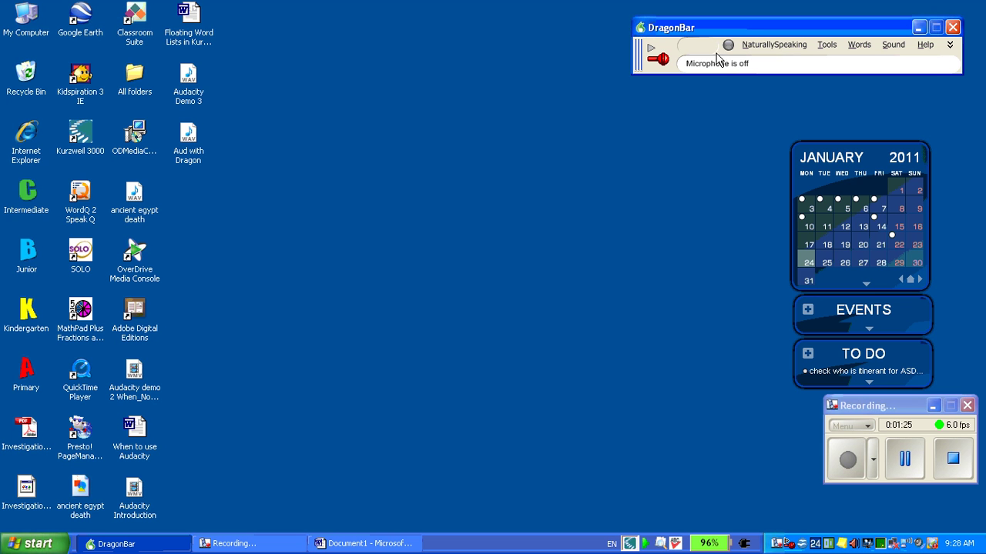
pyautogui.click(824, 45)
pyautogui.click(831, 127)
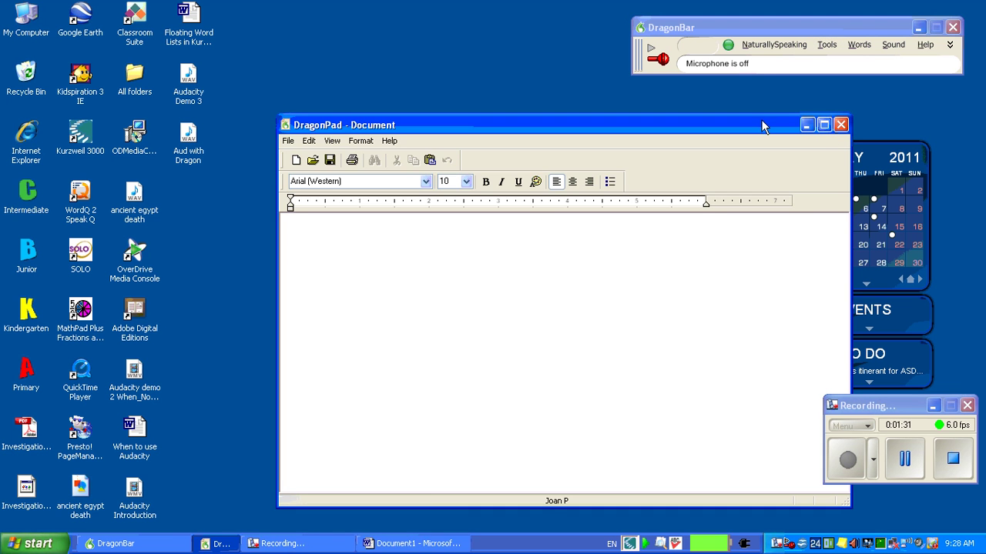
pyautogui.moveTo(761, 122); pyautogui.dragTo(662, 95)
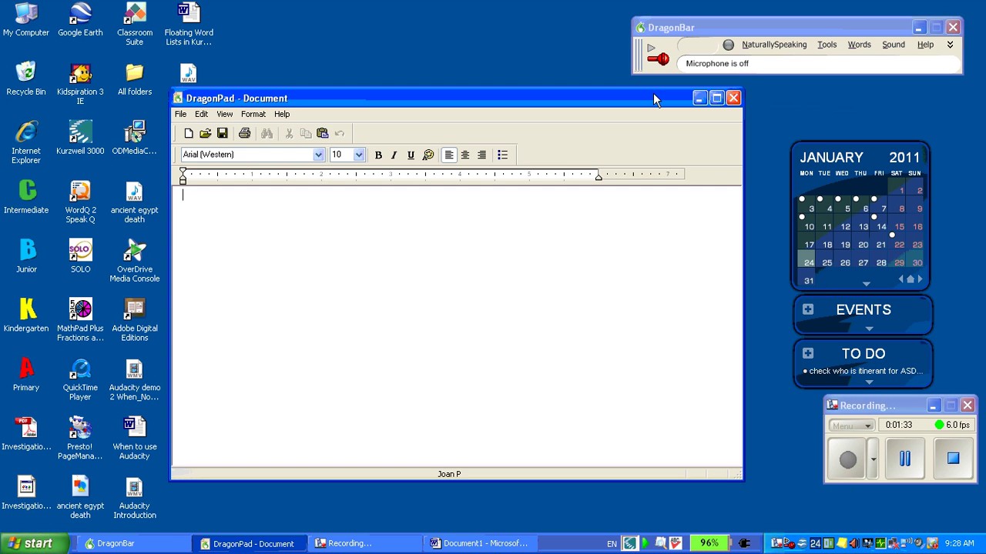
# Transcribe the 'Aud with Dragon' recording into DragonPad with Sound > Transcribe Recording
pyautogui.click(885, 47)
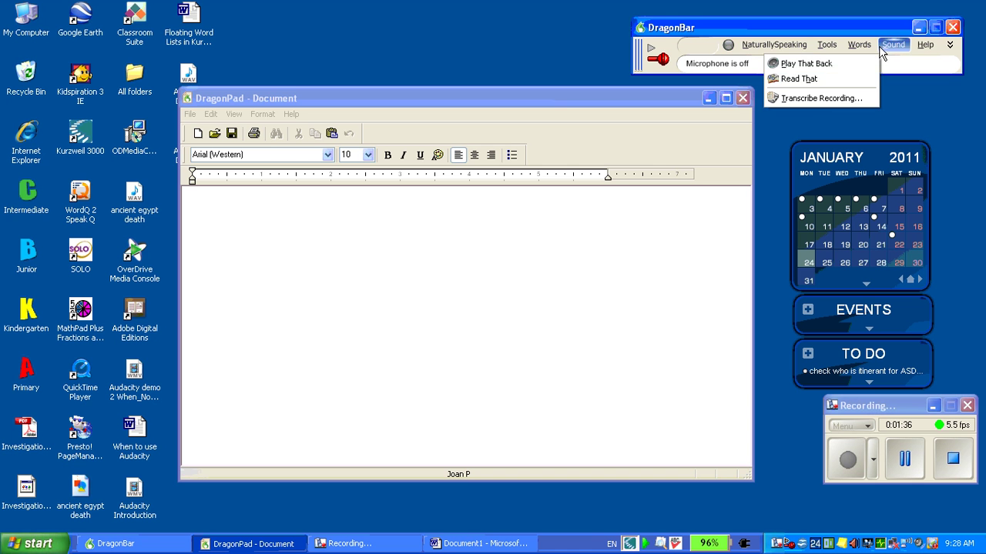
pyautogui.click(844, 99)
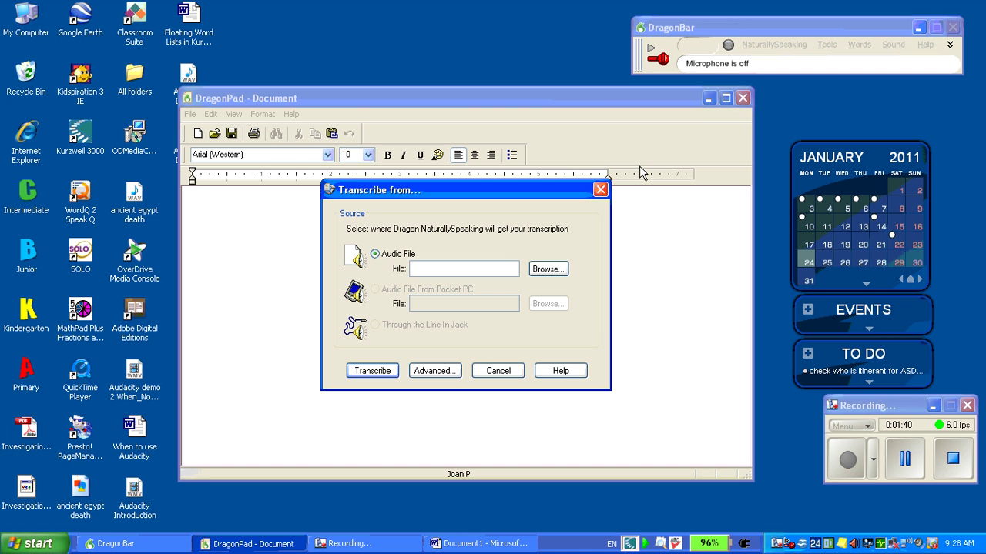
pyautogui.click(556, 268)
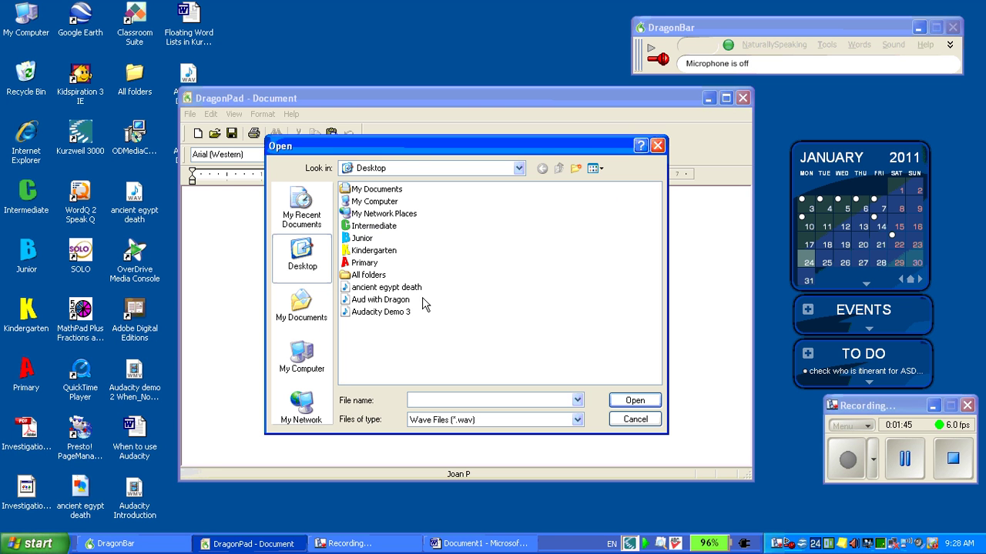
pyautogui.doubleClick(398, 302)
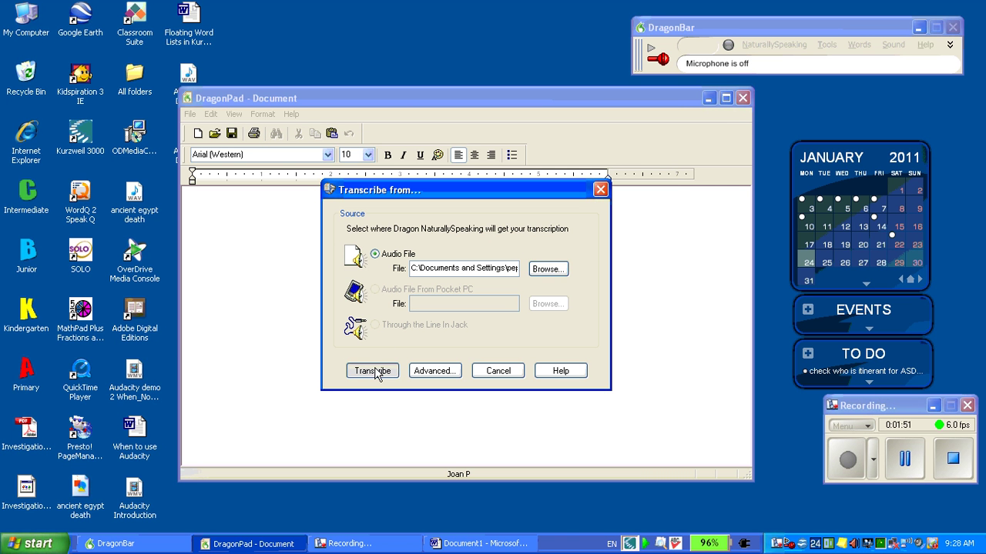
pyautogui.click(372, 371)
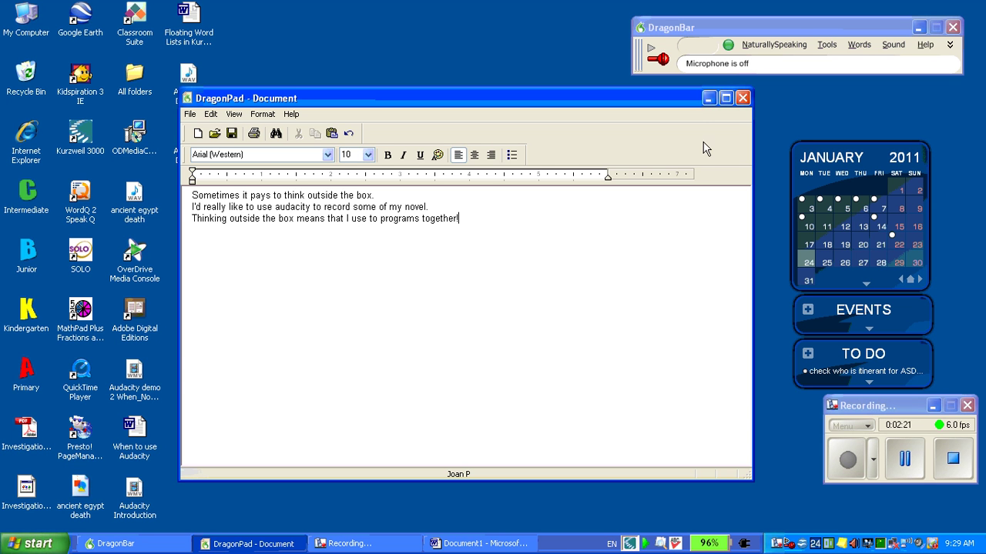
# Play back the transcription's audio, then select all three lines and play them back
pyautogui.click(891, 46)
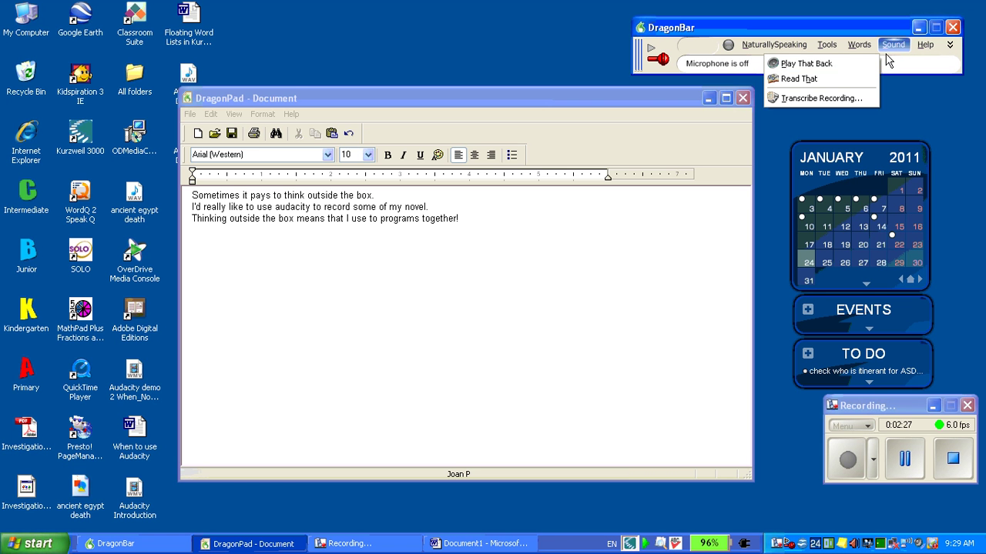
pyautogui.click(870, 63)
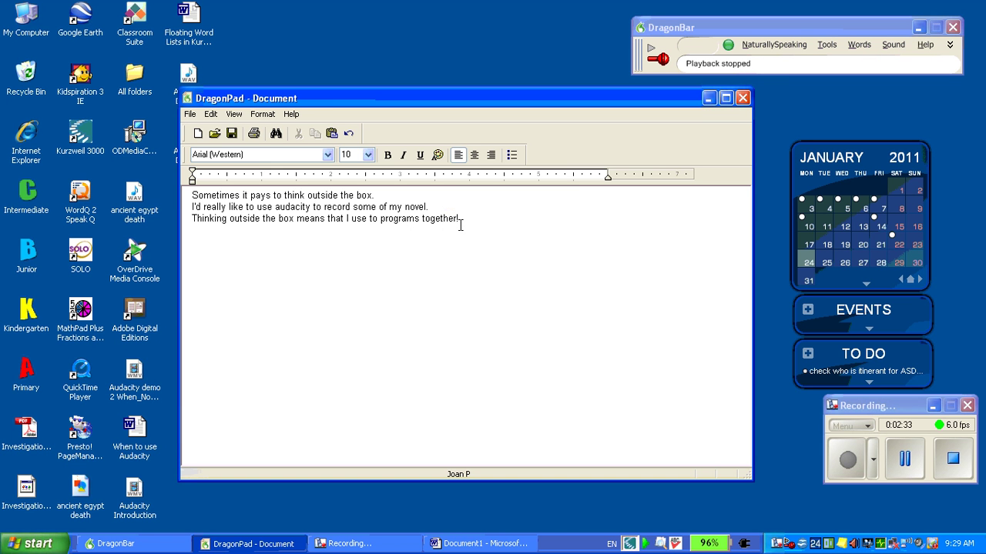
pyautogui.moveTo(459, 219); pyautogui.dragTo(207, 182)
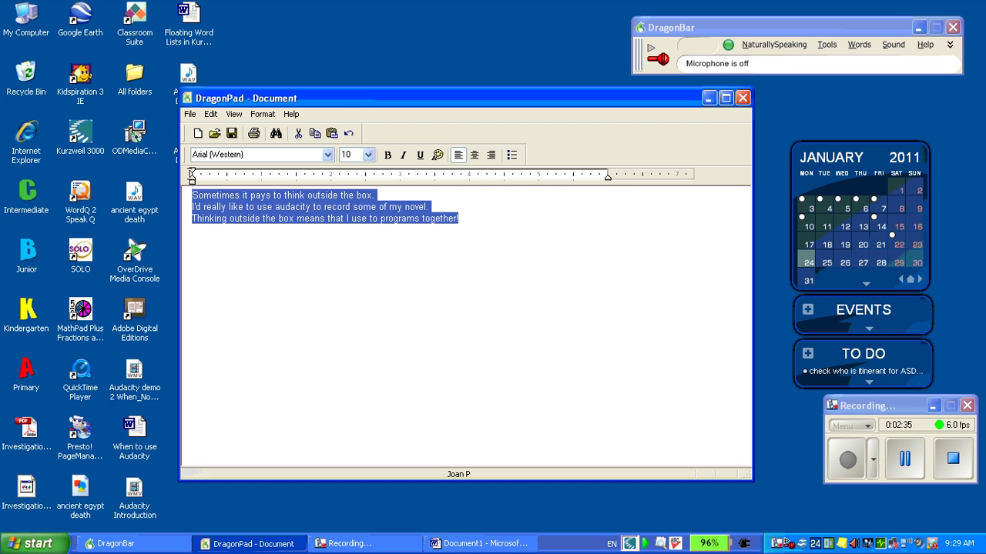
pyautogui.click(897, 44)
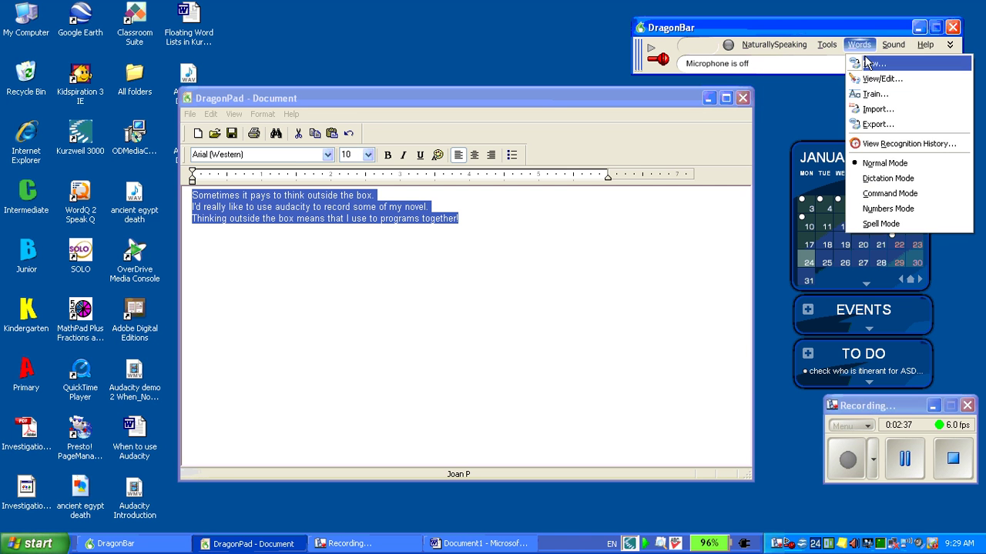
pyautogui.click(882, 47)
pyautogui.click(882, 48)
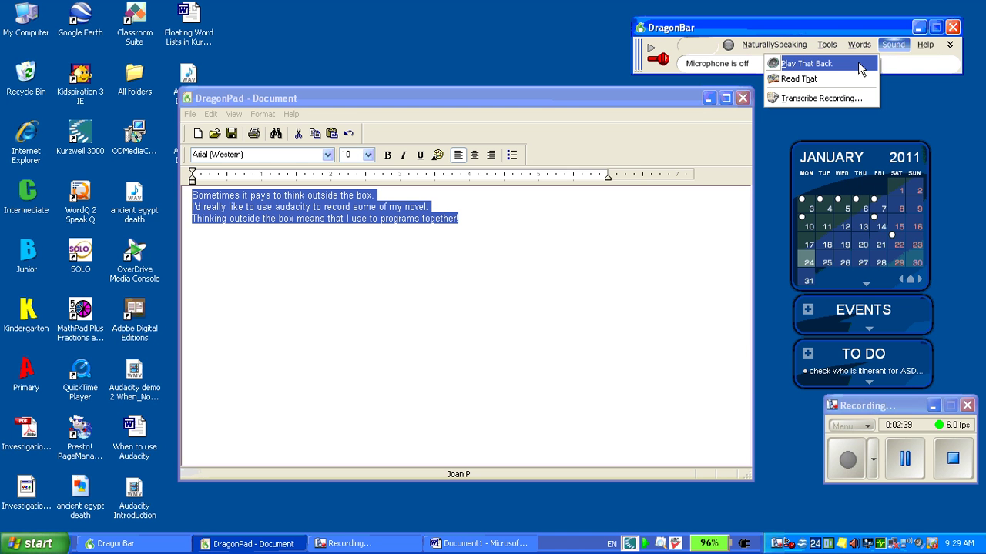
pyautogui.click(858, 63)
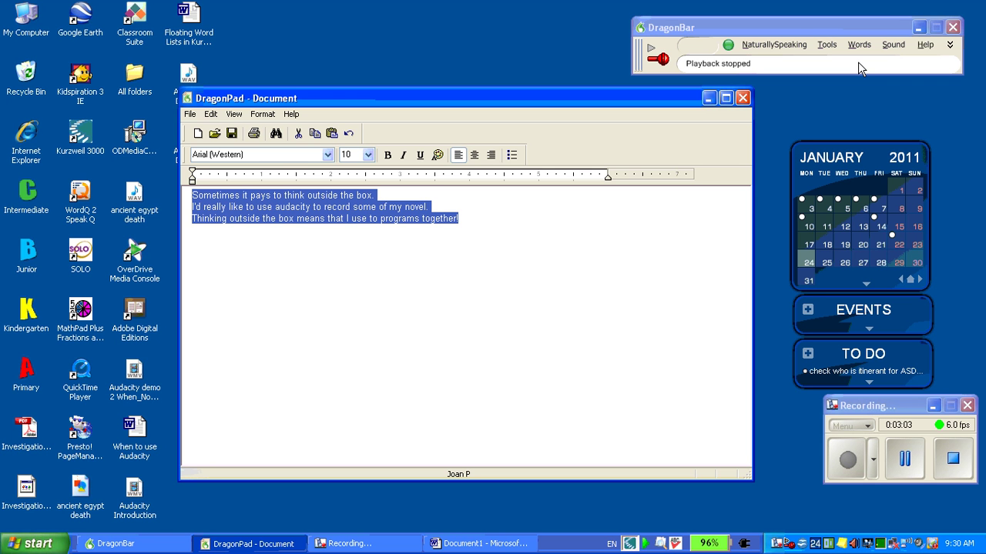
# Clear the text selection in DragonPad and switch the microphone on for voice corrections
pyautogui.click(398, 272)
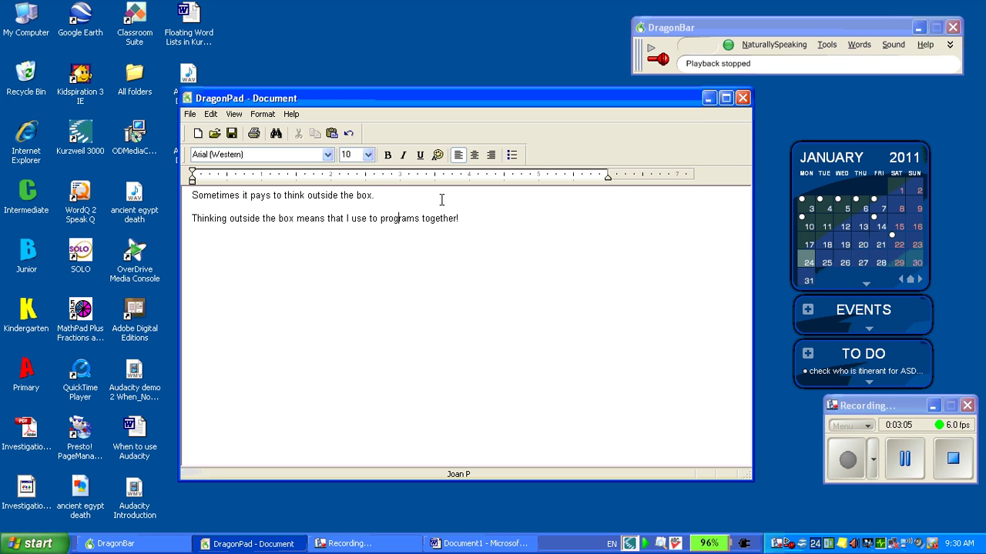
pyautogui.click(477, 212)
pyautogui.moveTo(477, 211); pyautogui.dragTo(471, 179)
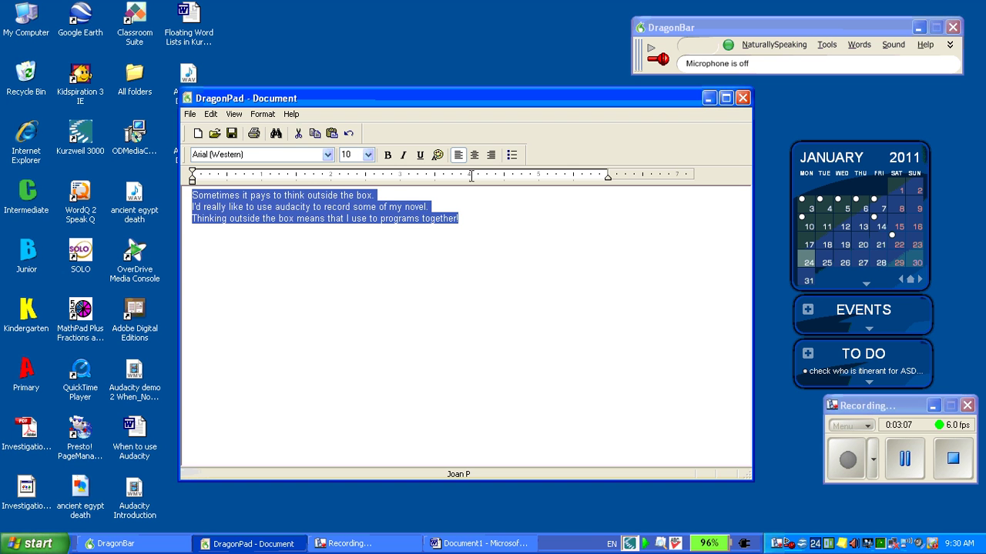
pyautogui.click(495, 219)
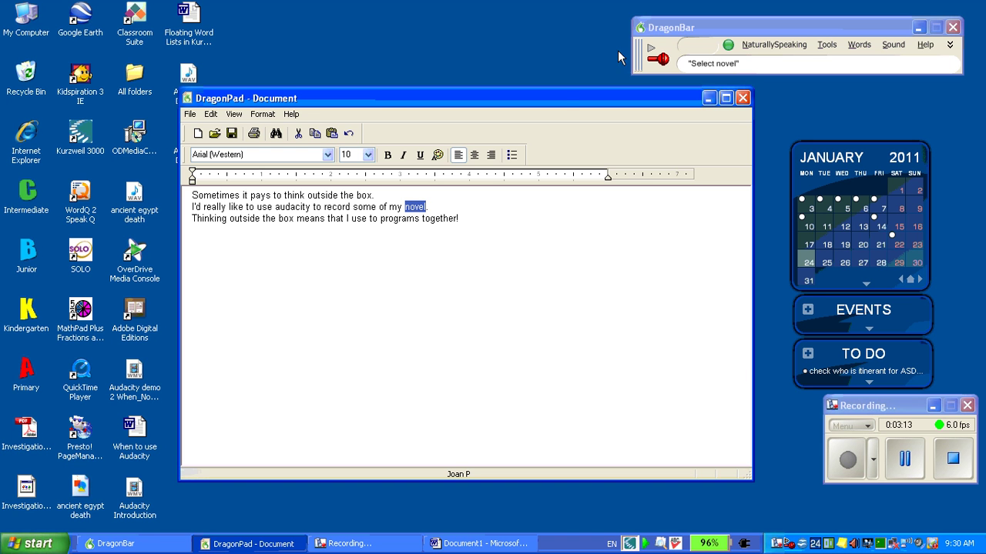
pyautogui.click(665, 60)
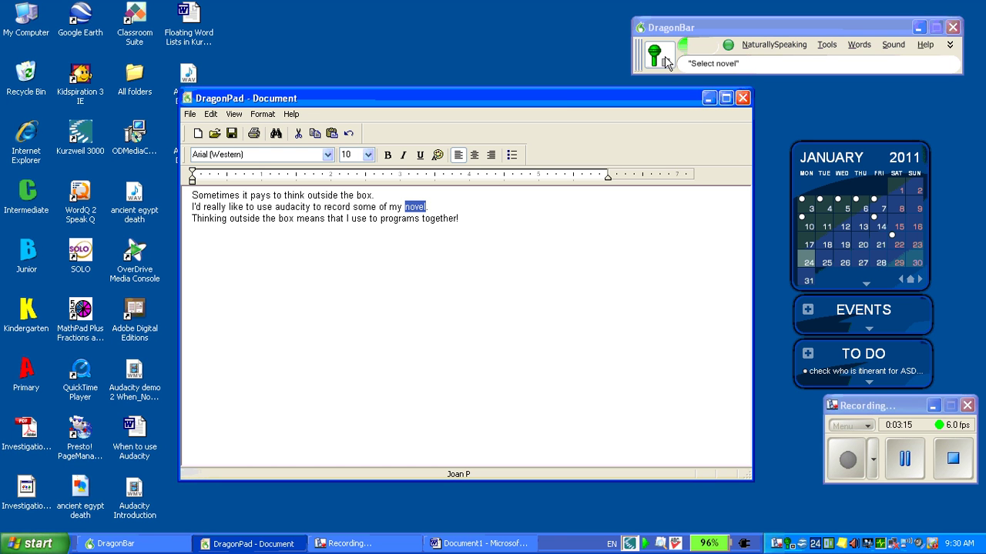